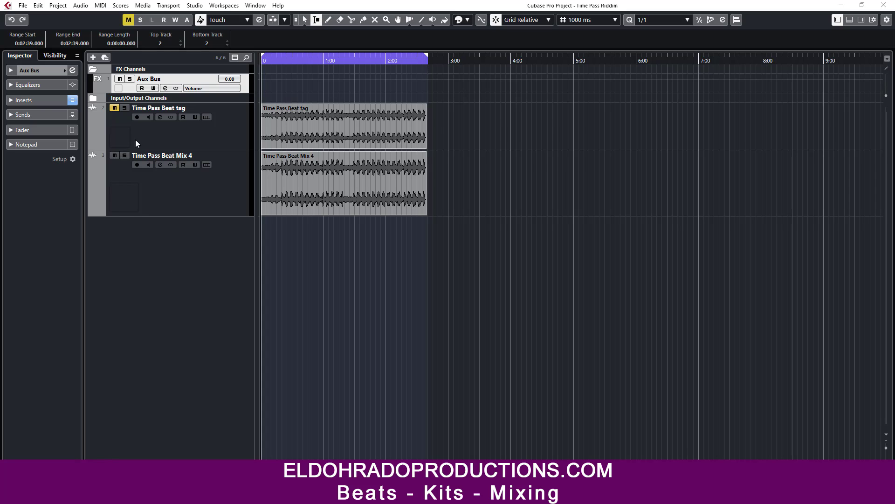
Open the Gullfoss insert on the Aux Bus and place its window clear of the track list.
{"action": "left_click", "coordinate": [44, 100]}
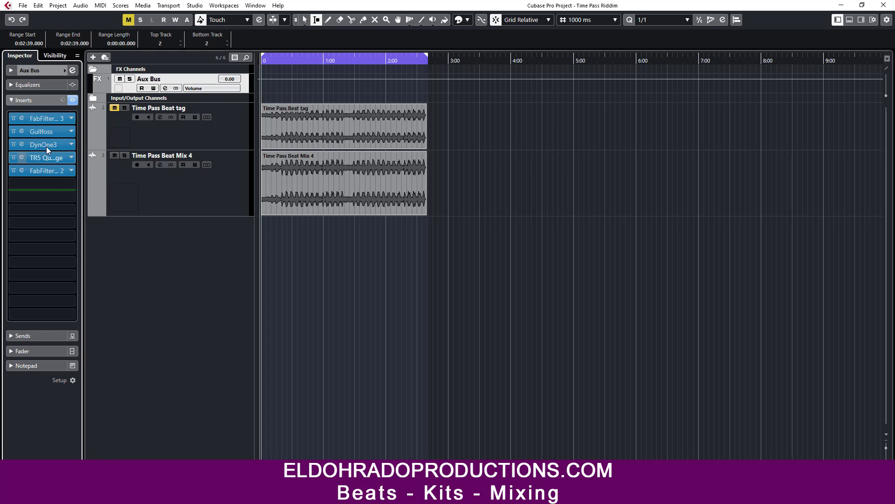
{"action": "left_click", "coordinate": [48, 132]}
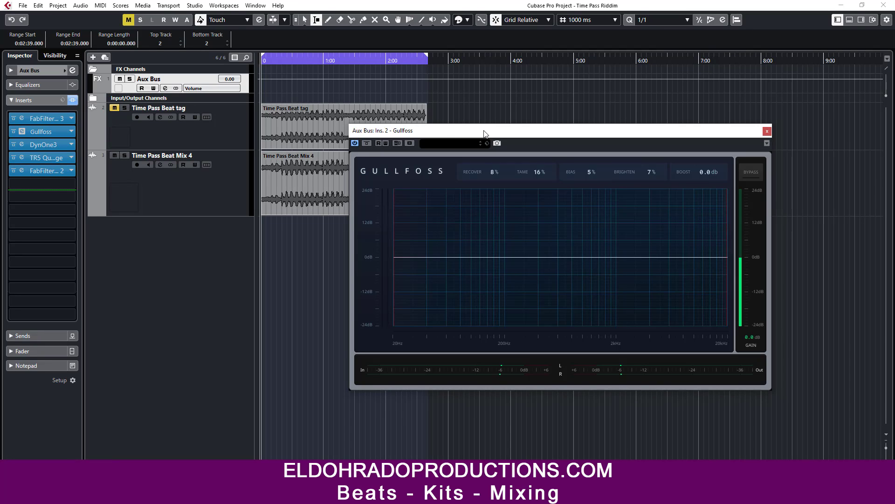
{"action": "left_click_drag", "start_coordinate": [483, 134], "coordinate": [542, 129]}
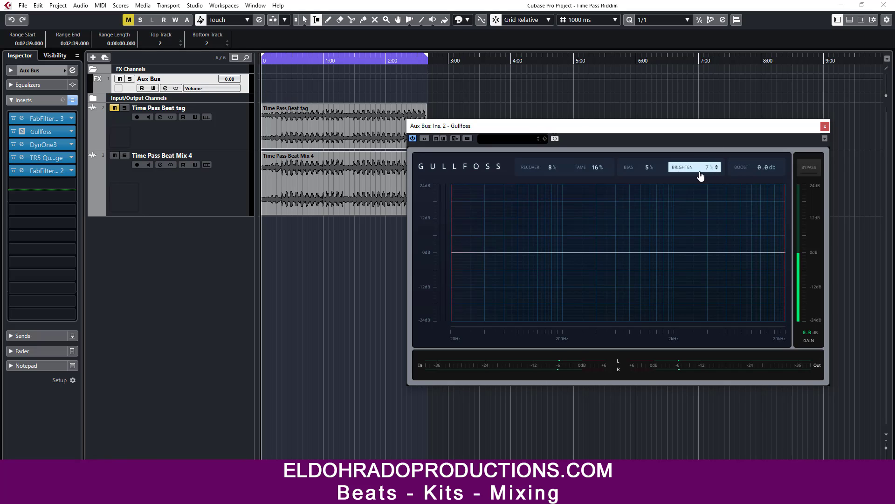
{"action": "left_click_drag", "start_coordinate": [502, 128], "coordinate": [462, 134]}
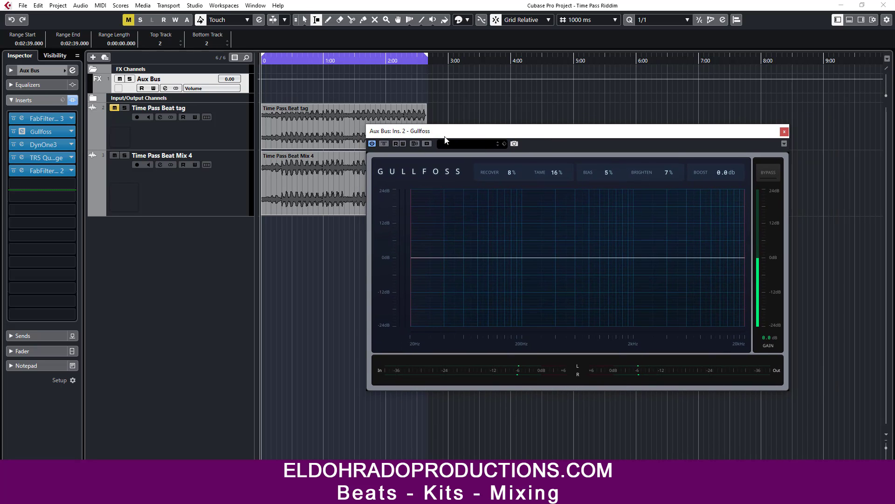
{"action": "left_click_drag", "start_coordinate": [415, 135], "coordinate": [413, 137]}
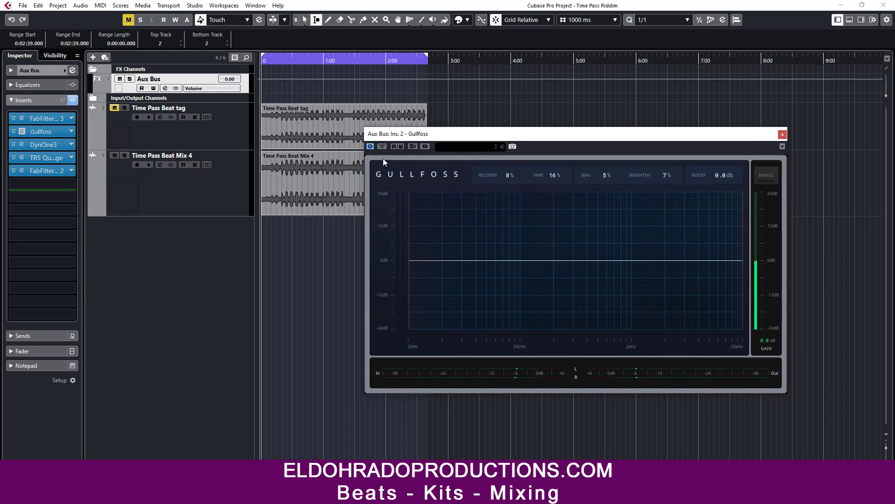
Play the song and compare the sound with Gullfoss off, bypassed and active, leaving it active.
{"action": "key", "text": "space"}
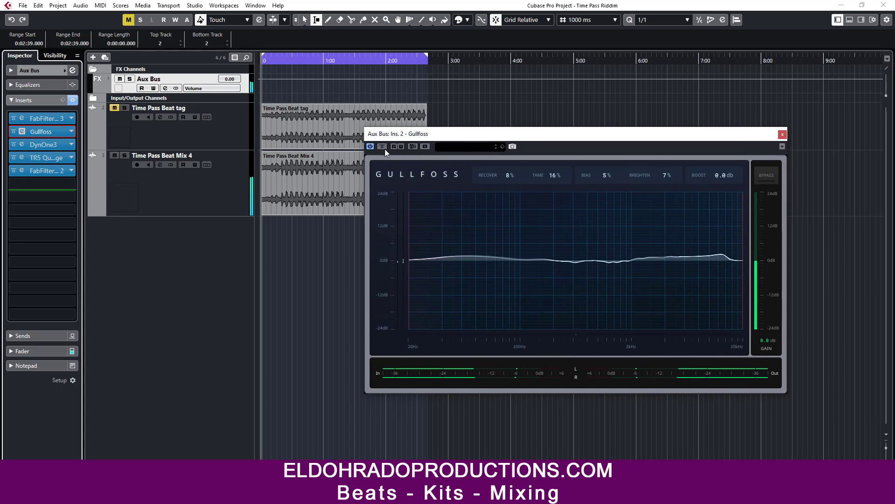
{"action": "left_click", "coordinate": [371, 147]}
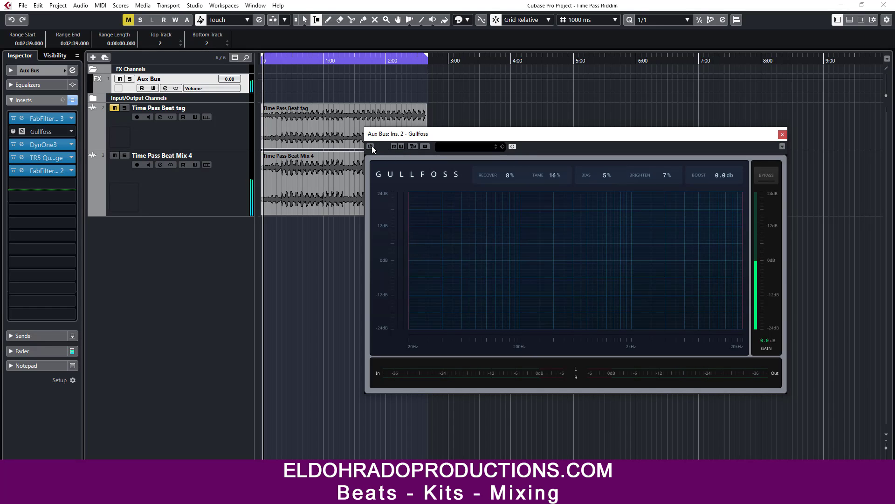
{"action": "left_click", "coordinate": [371, 146]}
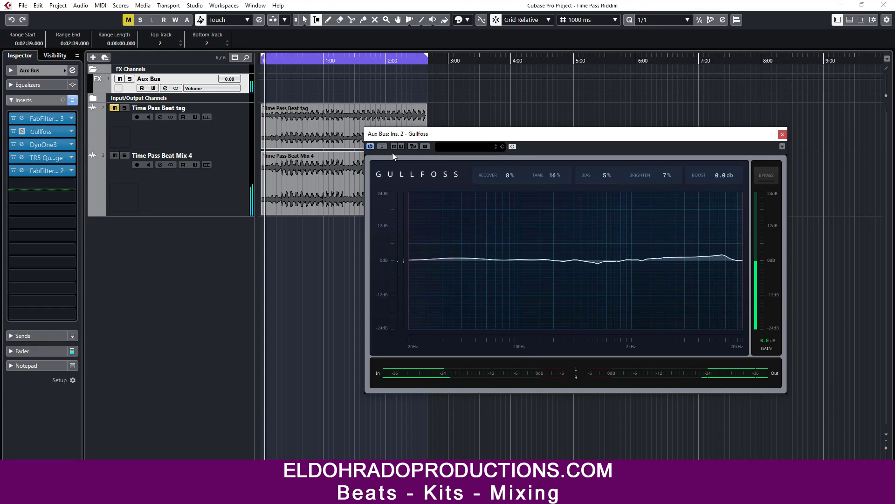
{"action": "left_click", "coordinate": [382, 148]}
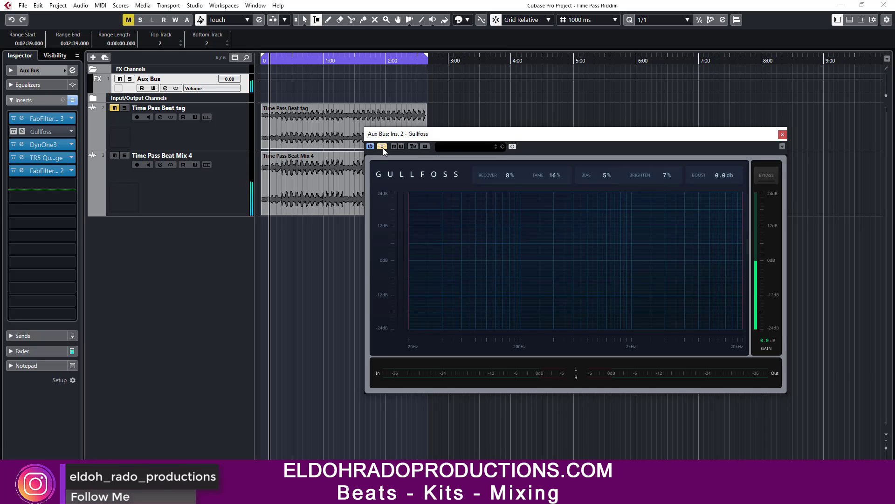
{"action": "left_click", "coordinate": [382, 148]}
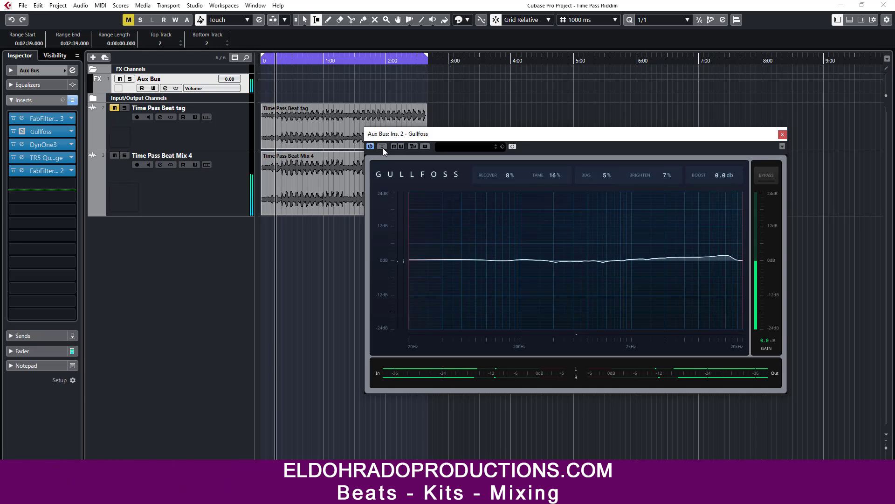
{"action": "left_click", "coordinate": [382, 147]}
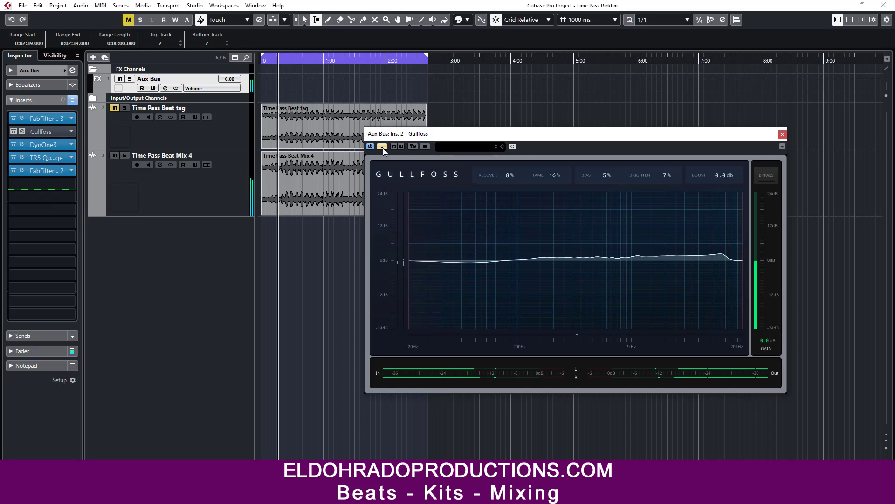
{"action": "left_click", "coordinate": [383, 147]}
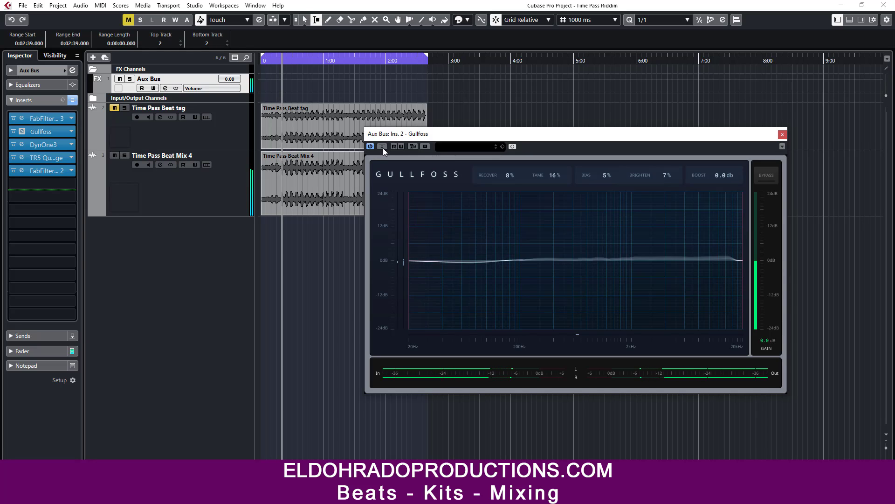
{"action": "left_click", "coordinate": [383, 147]}
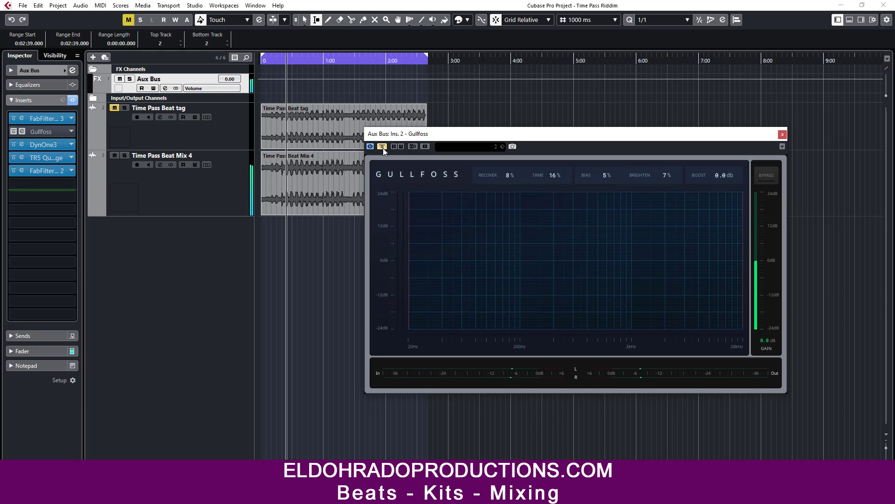
{"action": "left_click", "coordinate": [382, 147]}
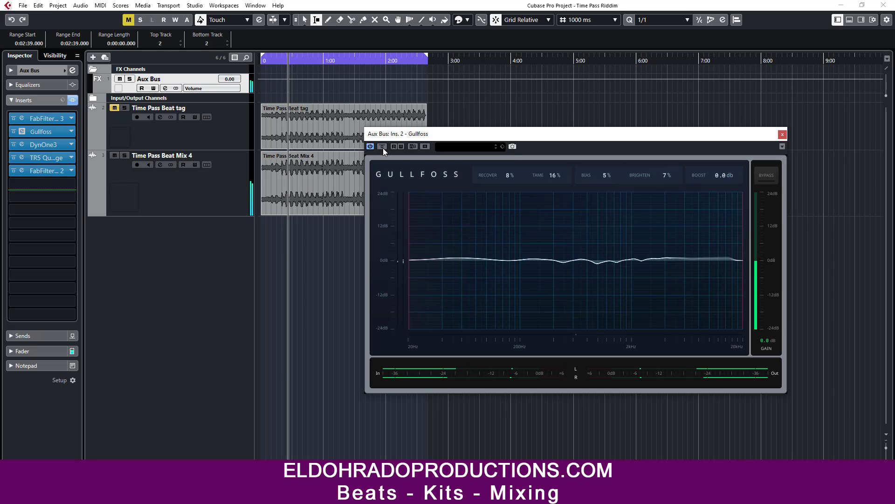
{"action": "left_click_drag", "start_coordinate": [457, 142], "coordinate": [416, 141]}
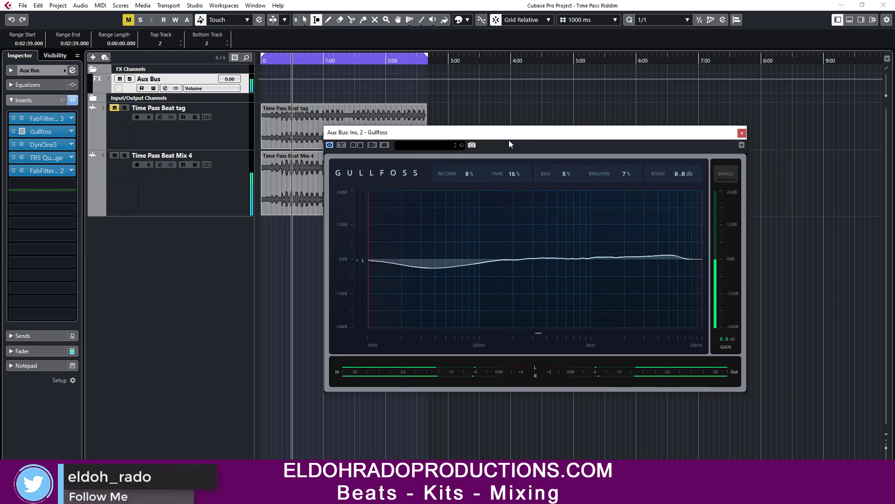
{"action": "left_click_drag", "start_coordinate": [519, 140], "coordinate": [564, 131]}
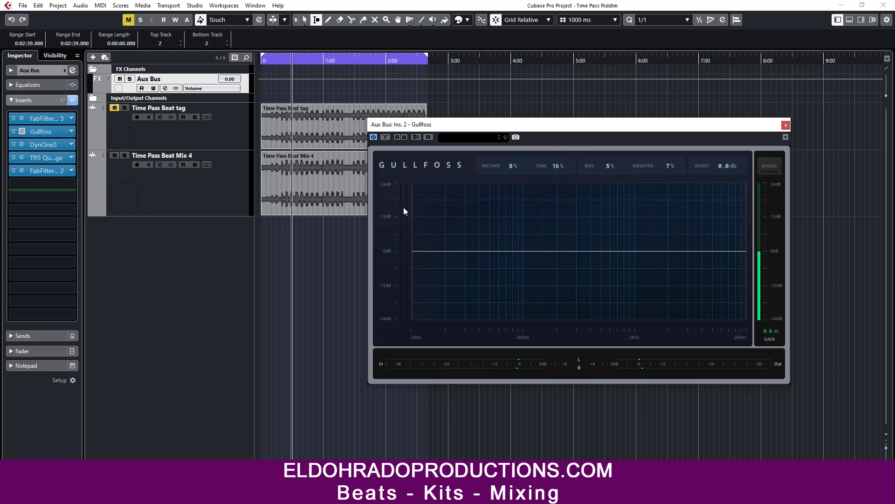
{"action": "mouse_move", "coordinate": [410, 204]}
{"action": "mouse_move", "coordinate": [413, 230]}
{"action": "left_click_drag", "start_coordinate": [549, 135], "coordinate": [504, 139]}
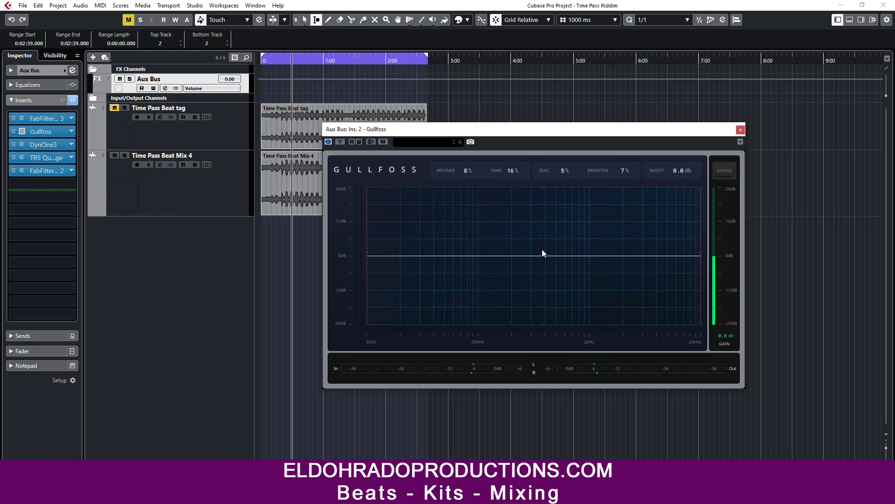
{"action": "left_click_drag", "start_coordinate": [557, 133], "coordinate": [632, 130]}
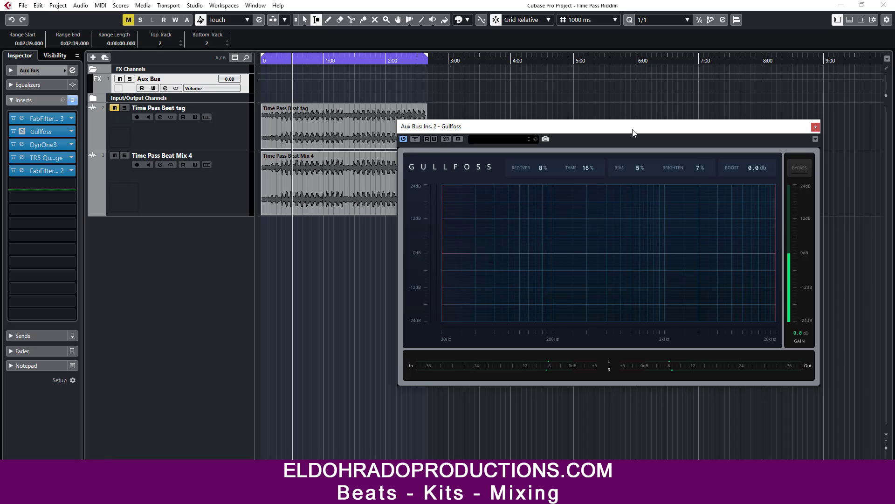
{"action": "left_click_drag", "start_coordinate": [619, 133], "coordinate": [623, 133]}
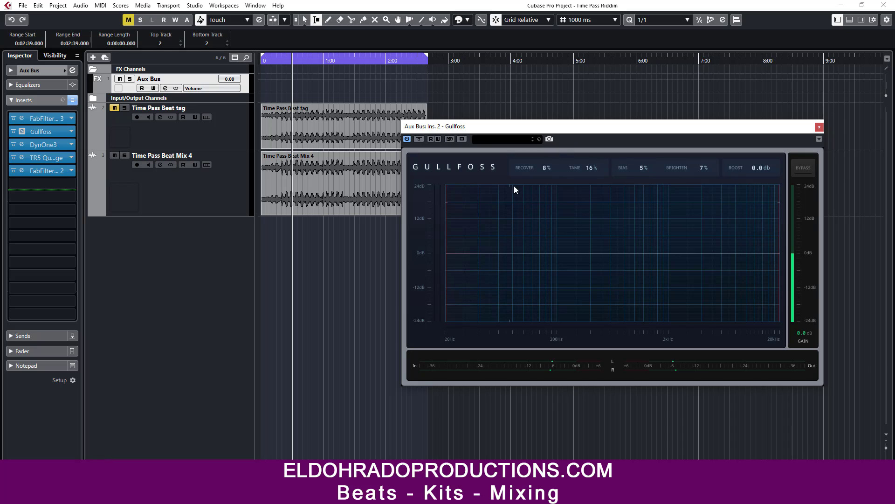
Try narrowing Gullfoss's processed frequency range from both ends, with the upper limit at about 3547 Hz, and restore the full range from 20 Hz.
{"action": "left_click_drag", "start_coordinate": [445, 239], "coordinate": [567, 238]}
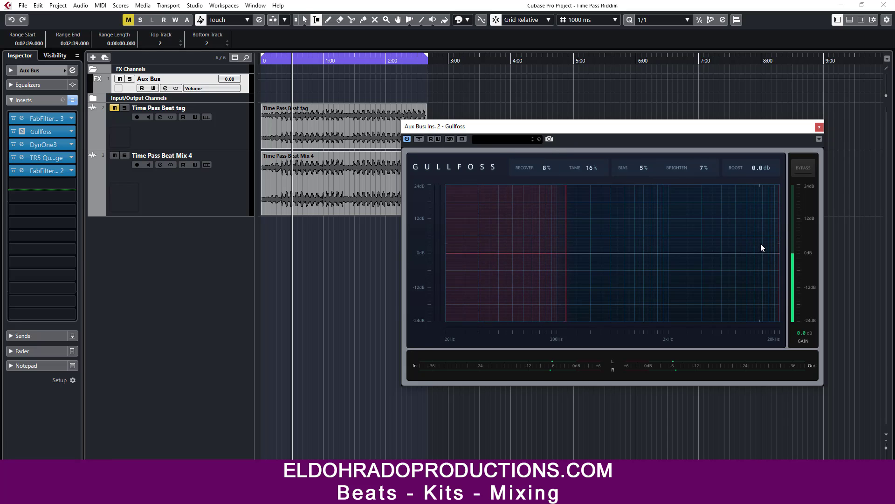
{"action": "left_click_drag", "start_coordinate": [780, 243], "coordinate": [696, 244]}
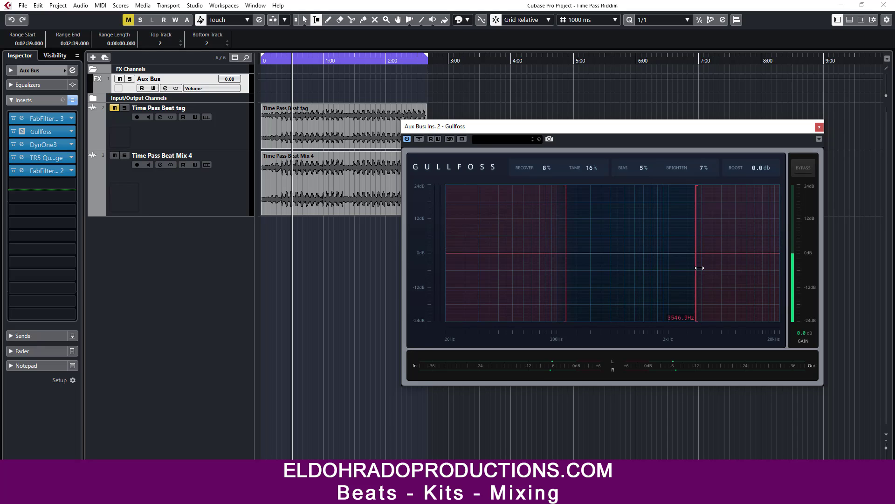
{"action": "left_click_drag", "start_coordinate": [699, 267], "coordinate": [830, 258]}
{"action": "left_click_drag", "start_coordinate": [564, 245], "coordinate": [340, 247]}
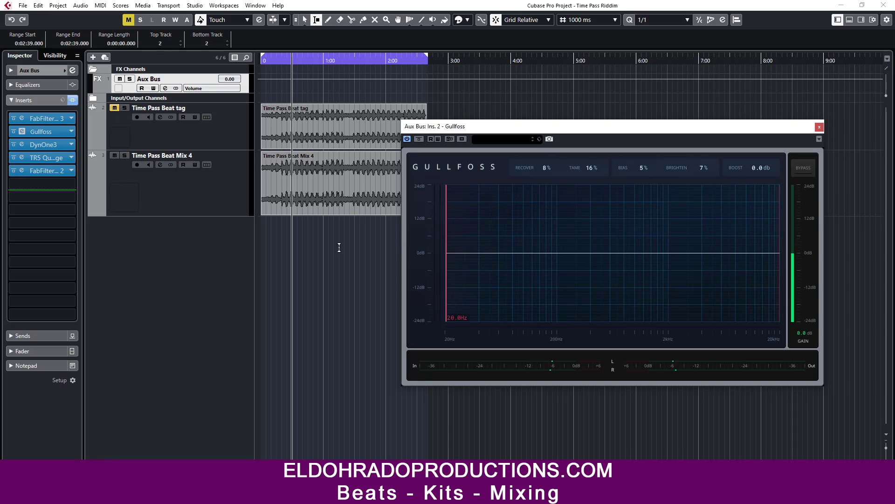
Lower Gullfoss's Recover and Tame to 0% and Bias to -66%, and bring Brighten to 0%.
{"action": "left_click_drag", "start_coordinate": [544, 174], "coordinate": [544, 222]}
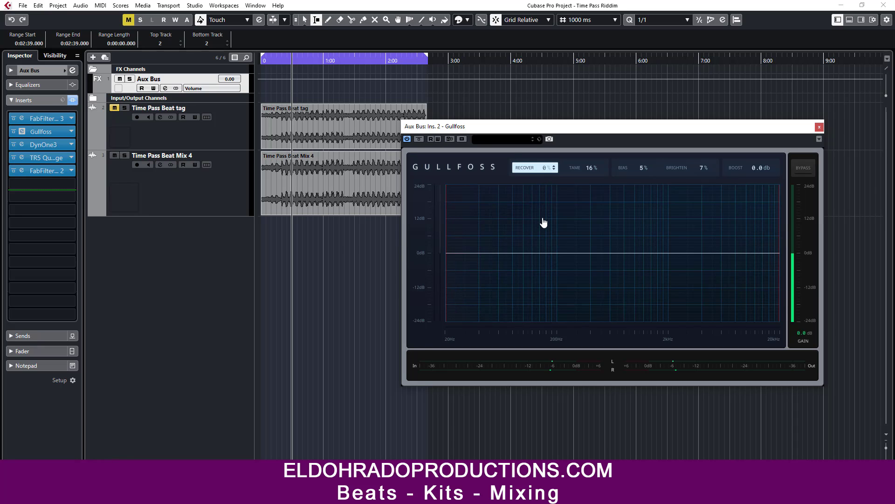
{"action": "left_click_drag", "start_coordinate": [591, 169], "coordinate": [633, 206]}
{"action": "left_click_drag", "start_coordinate": [639, 168], "coordinate": [639, 205]}
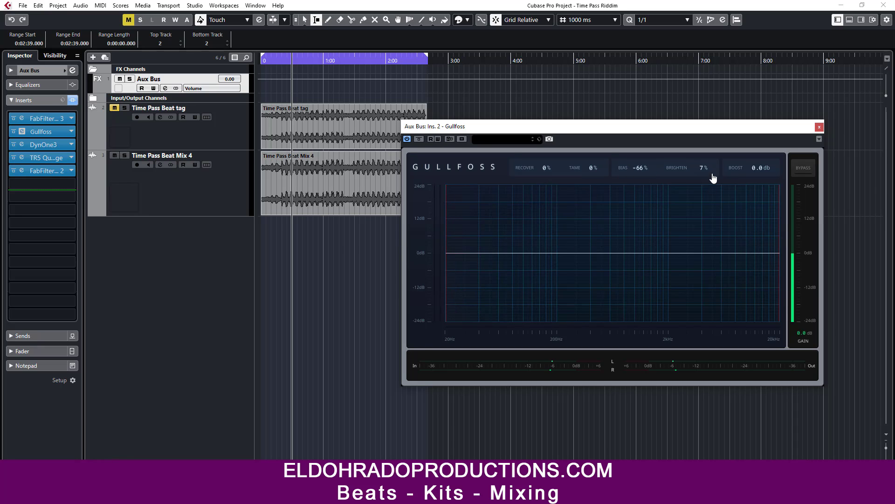
{"action": "left_click_drag", "start_coordinate": [713, 178], "coordinate": [711, 244]}
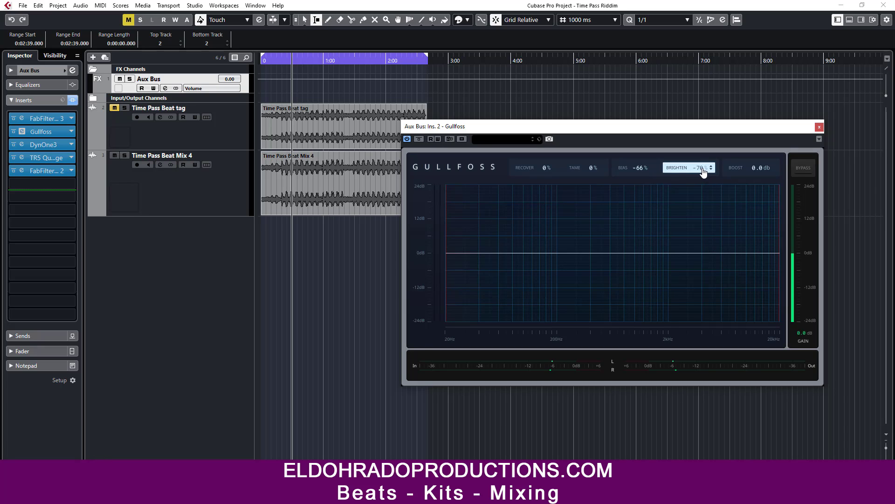
{"action": "left_click_drag", "start_coordinate": [703, 171], "coordinate": [711, 156]}
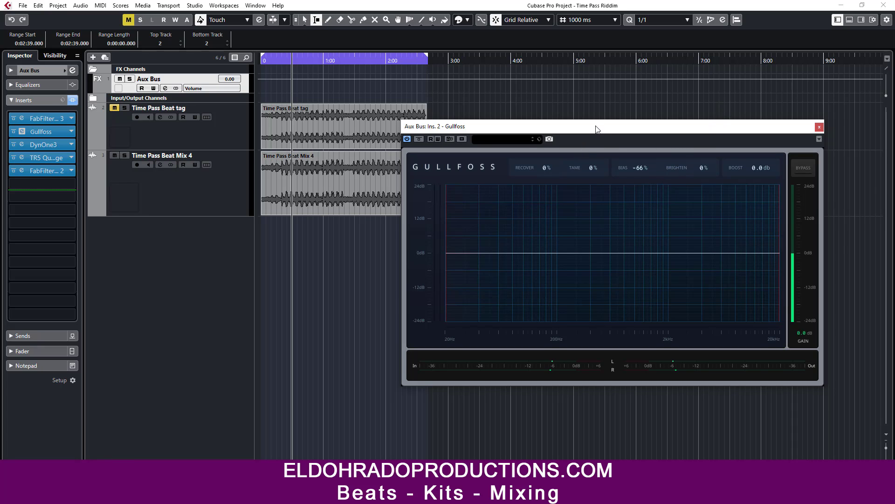
{"action": "left_click_drag", "start_coordinate": [601, 130], "coordinate": [591, 129]}
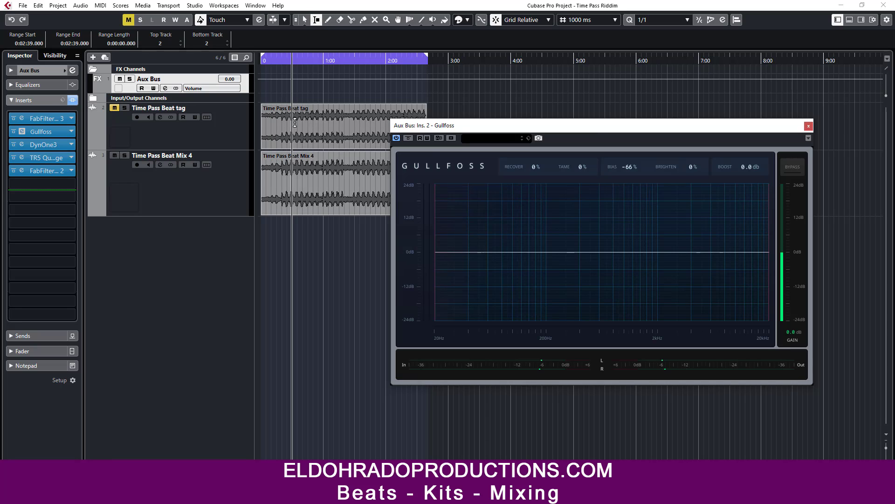
Select the range from 0:30 to 1:00 on the Time Pass Beat Mix 4 track and play the song from the beginning.
{"action": "left_click_drag", "start_coordinate": [292, 176], "coordinate": [323, 177]}
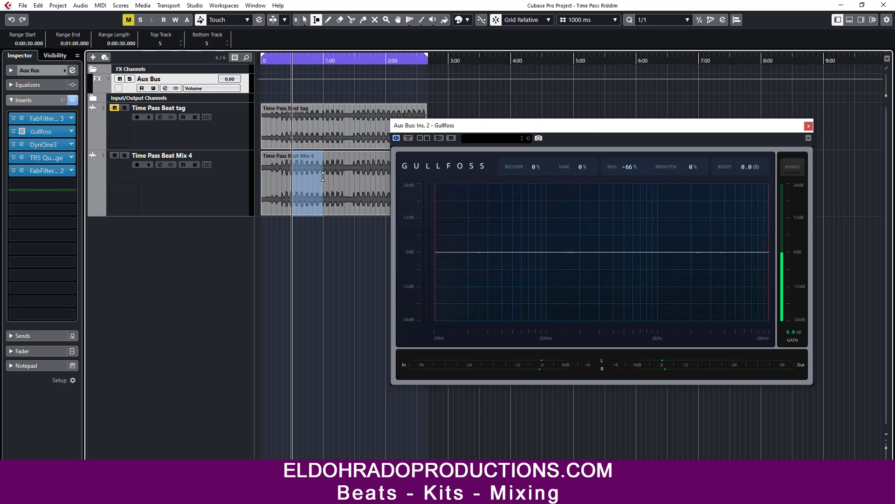
{"action": "key", "text": "space"}
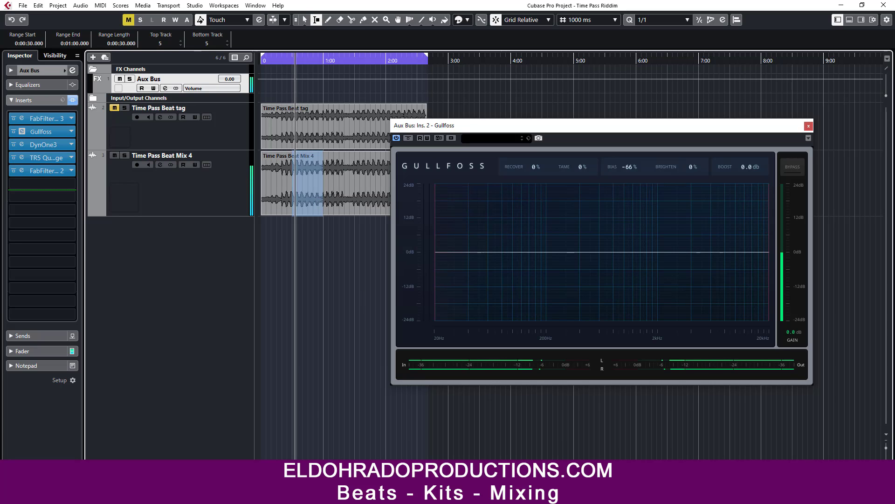
{"action": "left_click", "coordinate": [407, 477]}
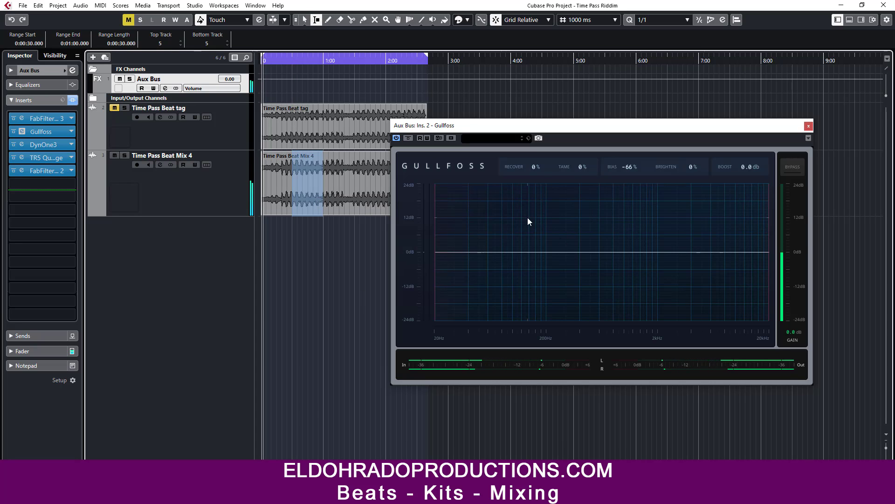
While the song plays, set Gullfoss's Recover to 8%, Tame to 11% and Bias to 0%.
{"action": "left_click_drag", "start_coordinate": [537, 177], "coordinate": [574, 145]}
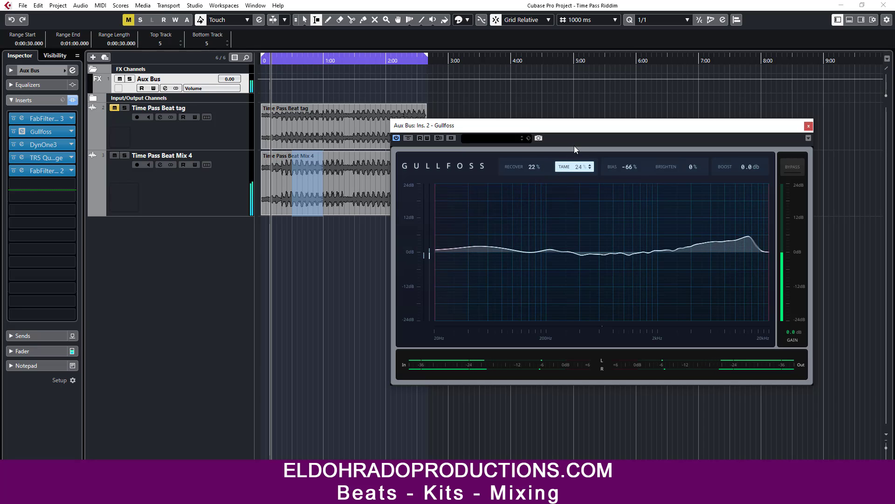
{"action": "left_click_drag", "start_coordinate": [577, 182], "coordinate": [662, 112]}
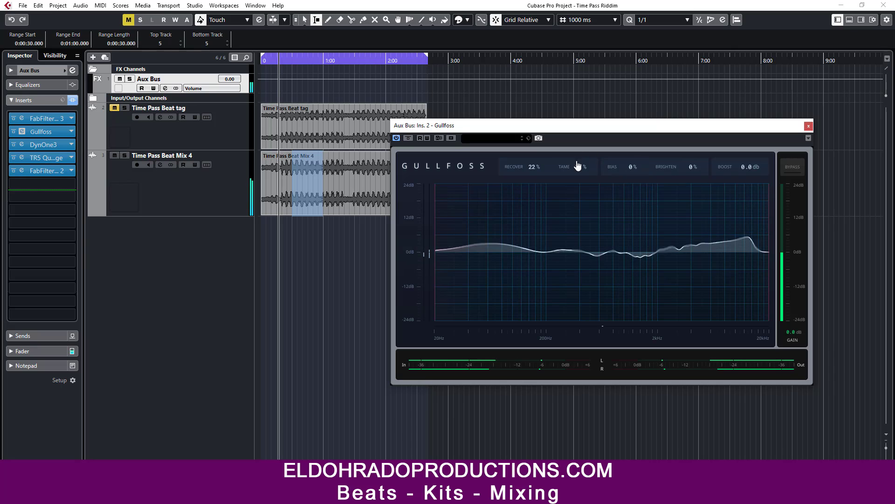
{"action": "left_click_drag", "start_coordinate": [580, 164], "coordinate": [575, 199]}
{"action": "left_click_drag", "start_coordinate": [535, 167], "coordinate": [533, 190]}
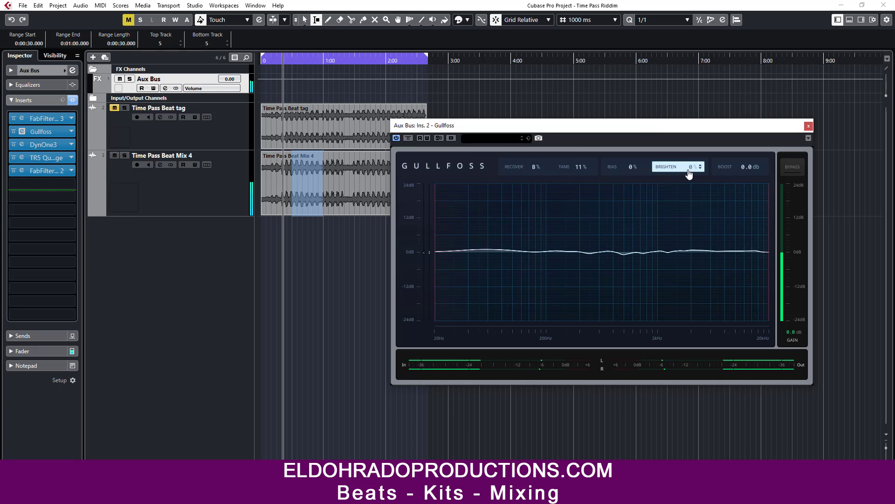
Set Gullfoss's Boost to -0.9 dB and Brighten to 16%, and bypass the plug-in to hear the unprocessed sound.
{"action": "left_click_drag", "start_coordinate": [748, 175], "coordinate": [748, 183]}
{"action": "mouse_move", "coordinate": [694, 171]}
{"action": "left_mouse_down"}
{"action": "mouse_move", "coordinate": [694, 158]}
{"action": "mouse_move", "coordinate": [689, 174]}
{"action": "left_mouse_up"}
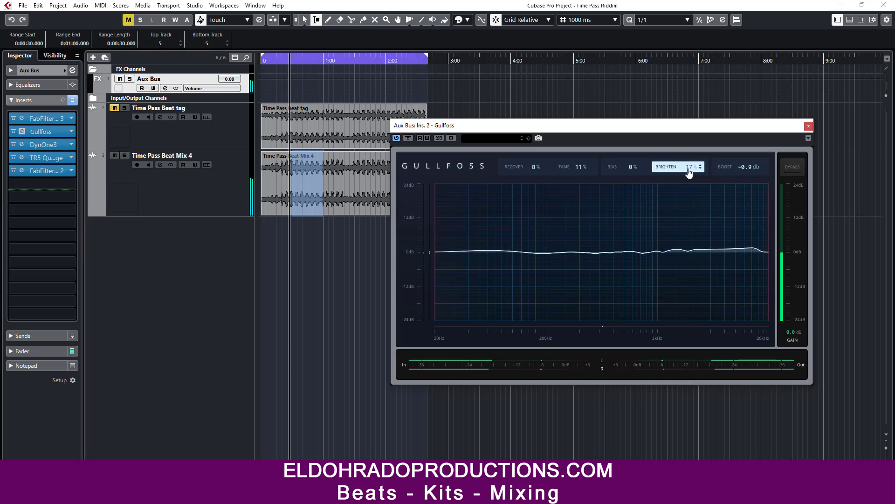
{"action": "left_click", "coordinate": [408, 138]}
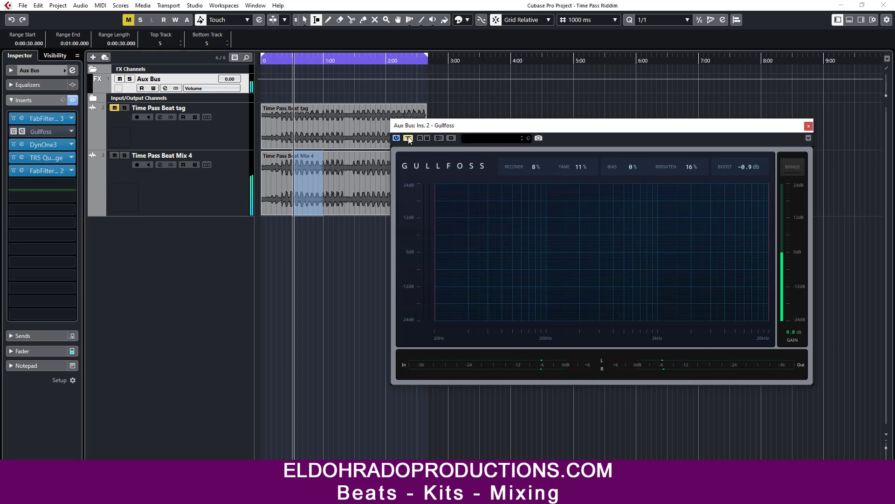
Reactivate the Gullfoss insert, set its Boost to -2.0 dB and stop playback.
{"action": "left_click", "coordinate": [409, 138]}
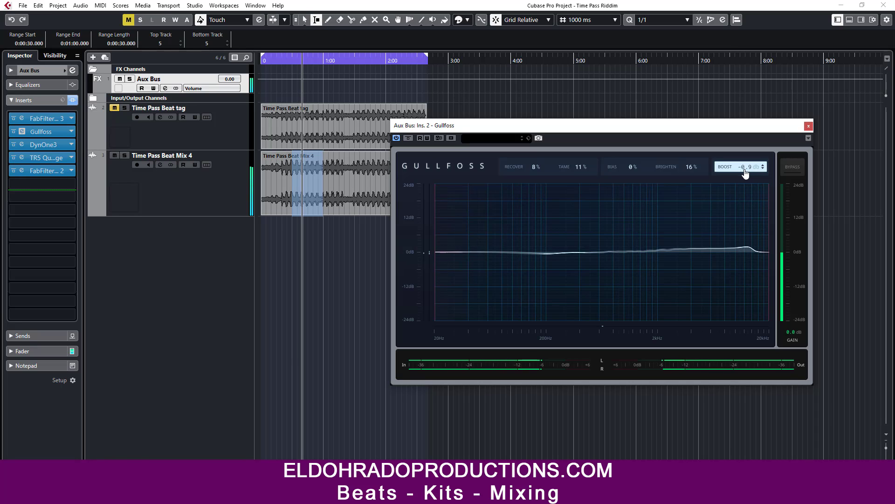
{"action": "key", "text": "space"}
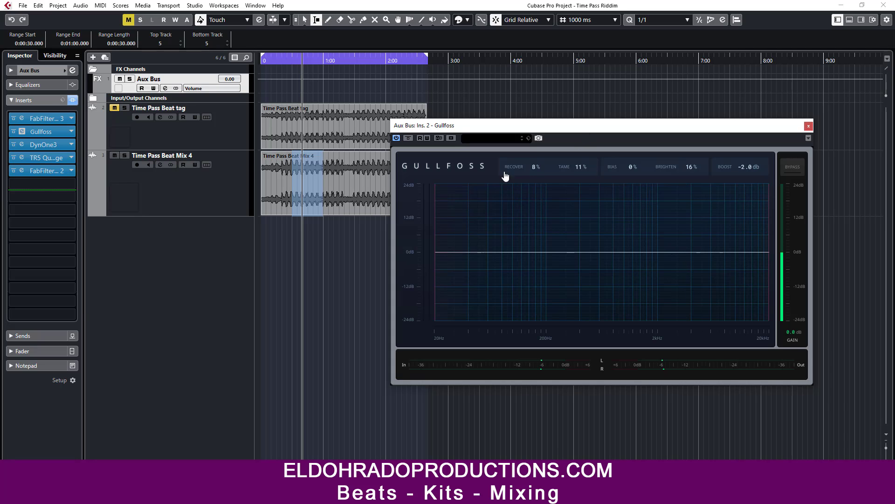
Play the song from the beginning and compare the bypassed and processed sound of Gullfoss.
{"action": "key", "text": "KP_Decimal"}
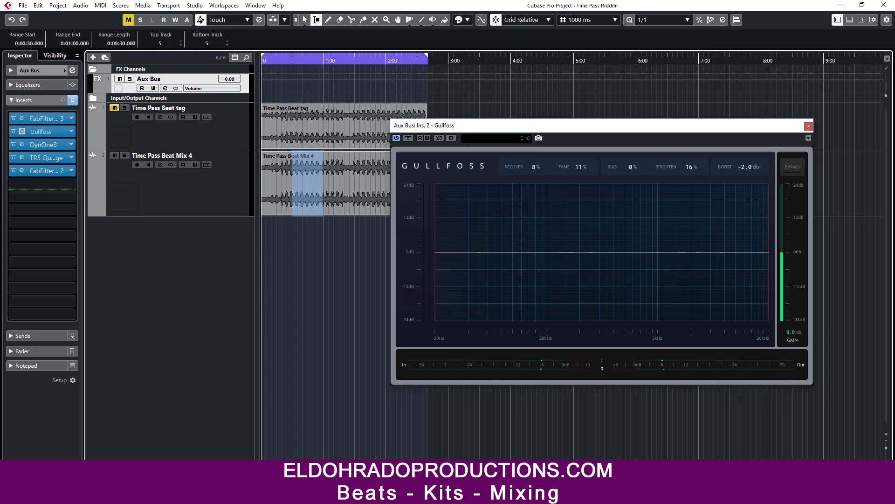
{"action": "key", "text": "space"}
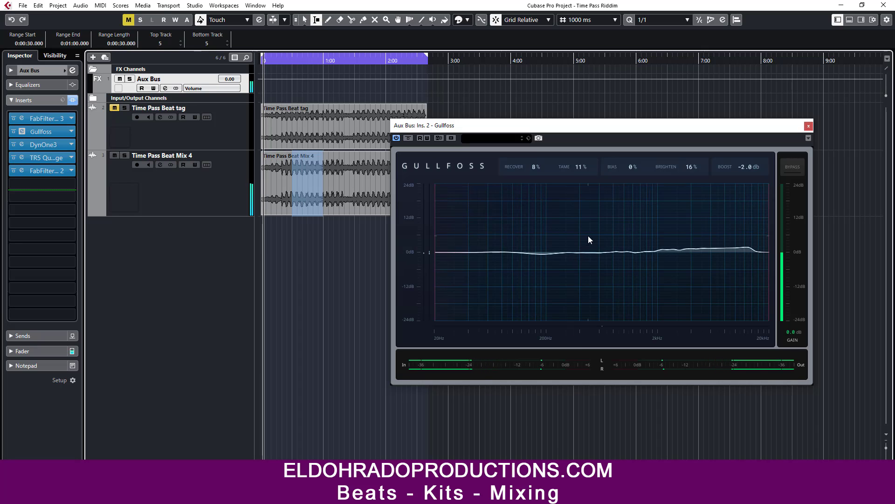
{"action": "left_click", "coordinate": [792, 168]}
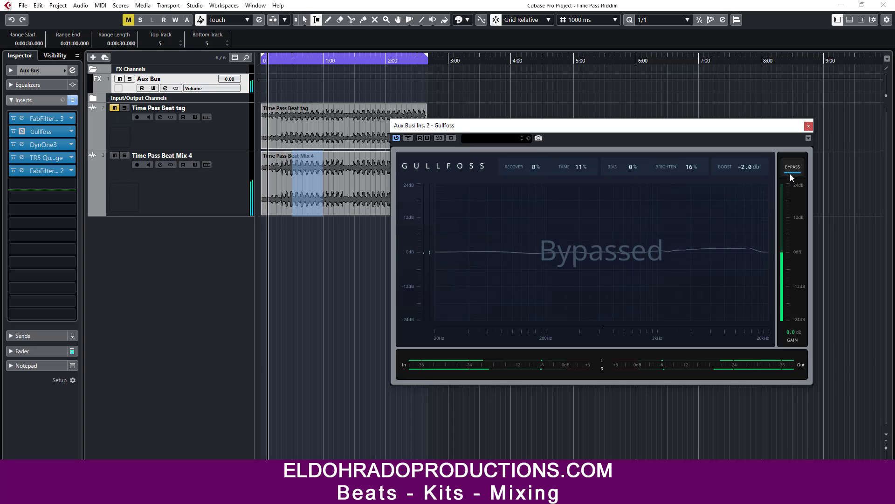
{"action": "left_click", "coordinate": [792, 176]}
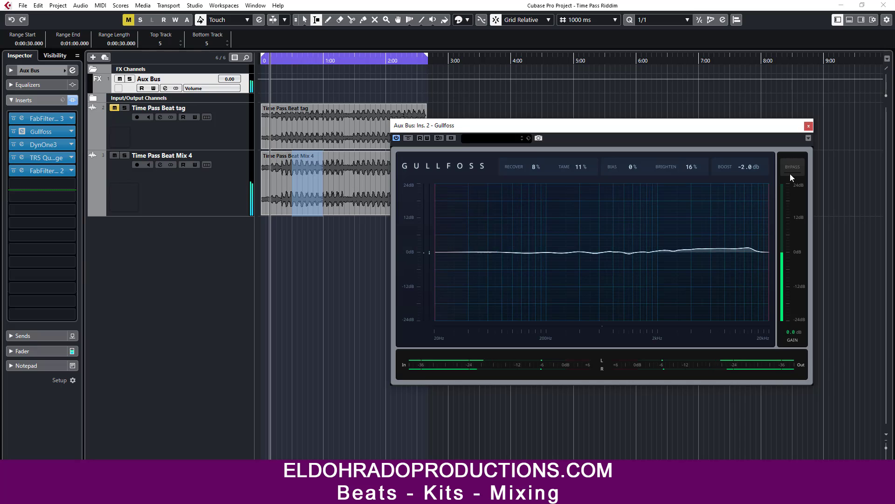
Set Gullfoss's Bias to 5%, resume playback and compare the processed and bypassed sound.
{"action": "left_click_drag", "start_coordinate": [599, 131], "coordinate": [599, 121]}
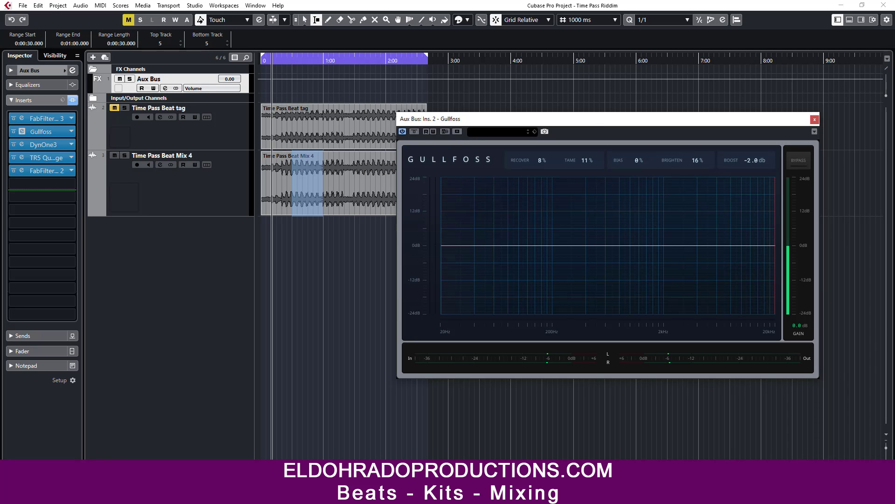
{"action": "left_click", "coordinate": [815, 120]}
{"action": "left_click", "coordinate": [217, 298]}
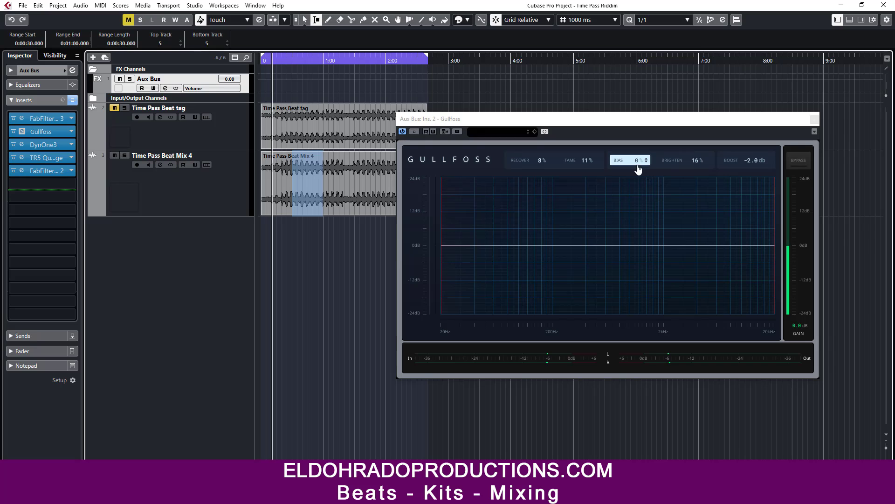
{"action": "left_click_drag", "start_coordinate": [637, 165], "coordinate": [637, 164]}
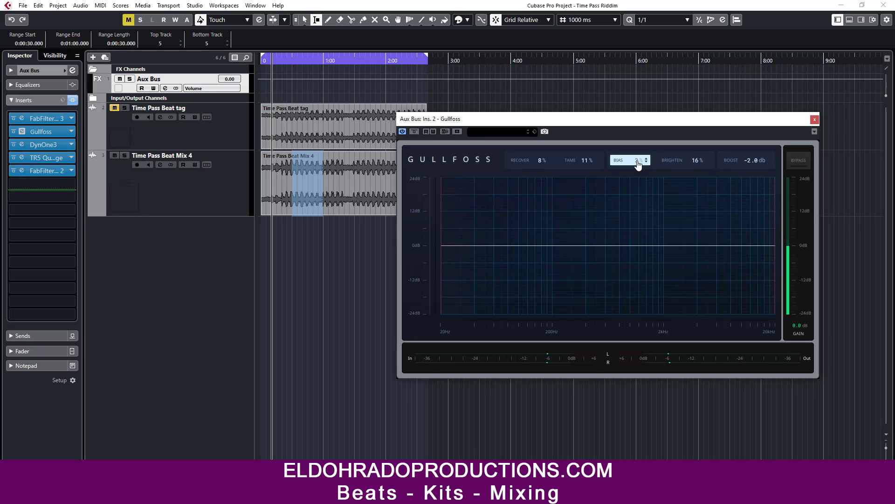
{"action": "left_click_drag", "start_coordinate": [644, 120], "coordinate": [637, 121]}
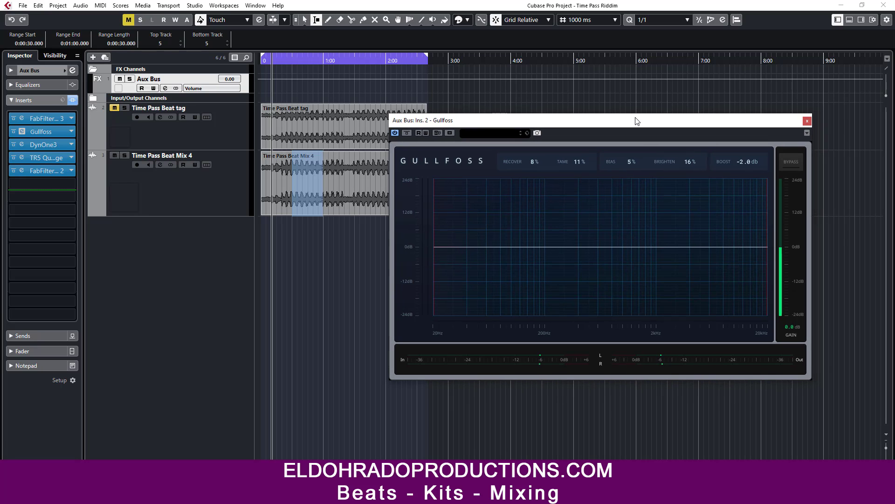
{"action": "key", "text": "space"}
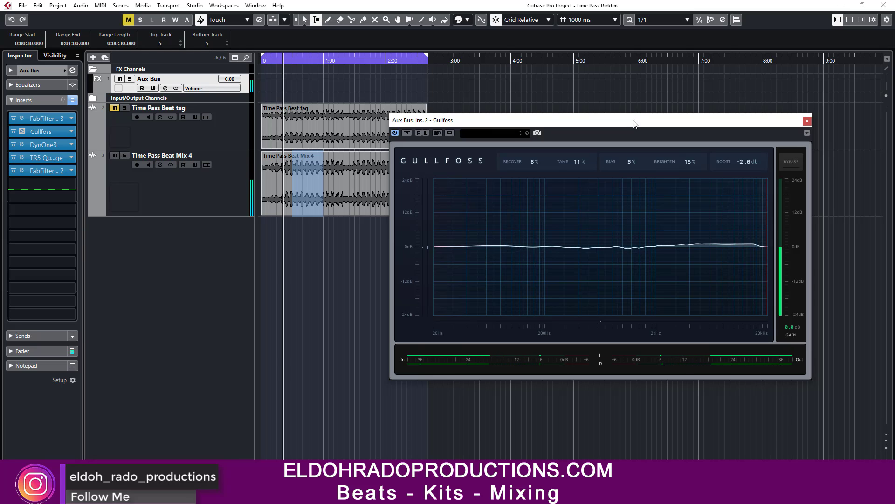
{"action": "left_click", "coordinate": [796, 164]}
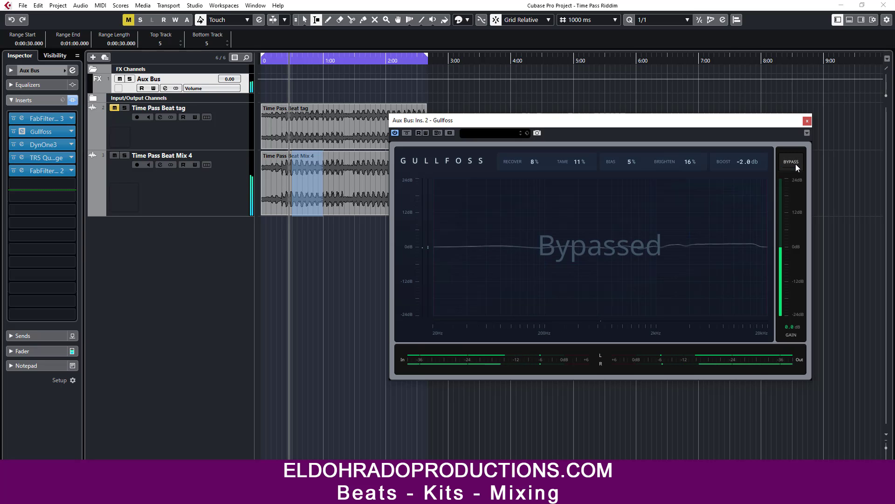
{"action": "left_click", "coordinate": [796, 164]}
Raise Gullfoss's Bias to 20%, check it against the bypassed sound and reduce it to 16%.
{"action": "left_click_drag", "start_coordinate": [631, 164], "coordinate": [633, 152]}
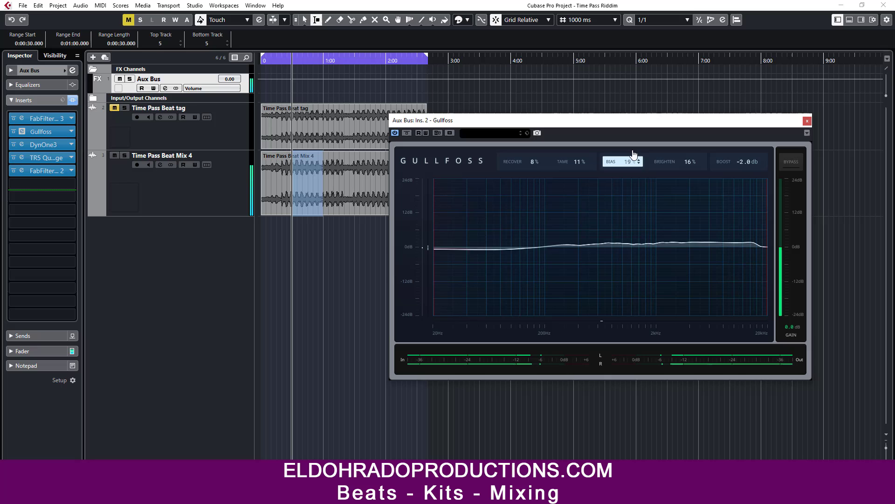
{"action": "left_click", "coordinate": [788, 164]}
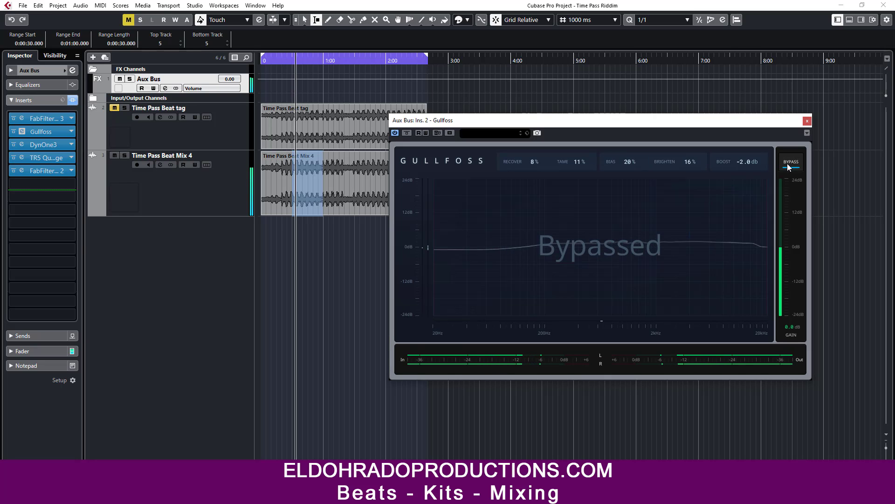
{"action": "left_click", "coordinate": [788, 165]}
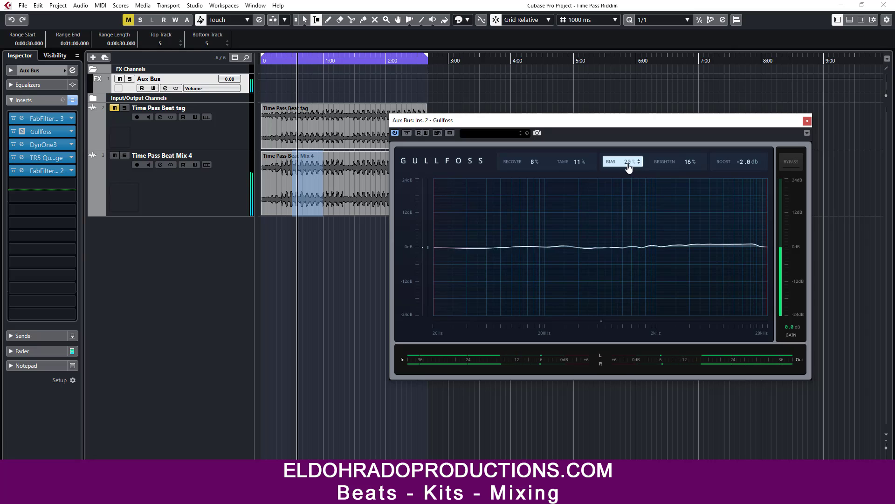
{"action": "left_click_drag", "start_coordinate": [629, 164], "coordinate": [629, 168]}
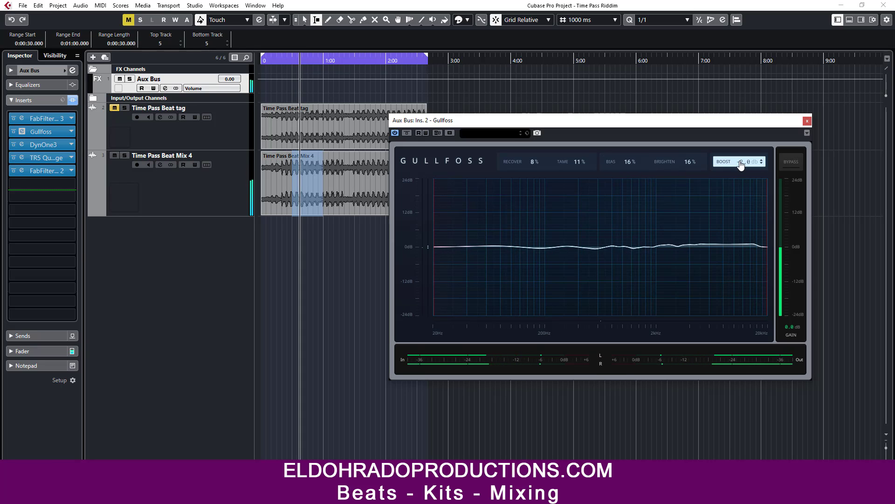
Set Gullfoss's Boost to -3.0 dB and compare the processed and bypassed sound while the song plays.
{"action": "left_click_drag", "start_coordinate": [741, 164], "coordinate": [741, 168]}
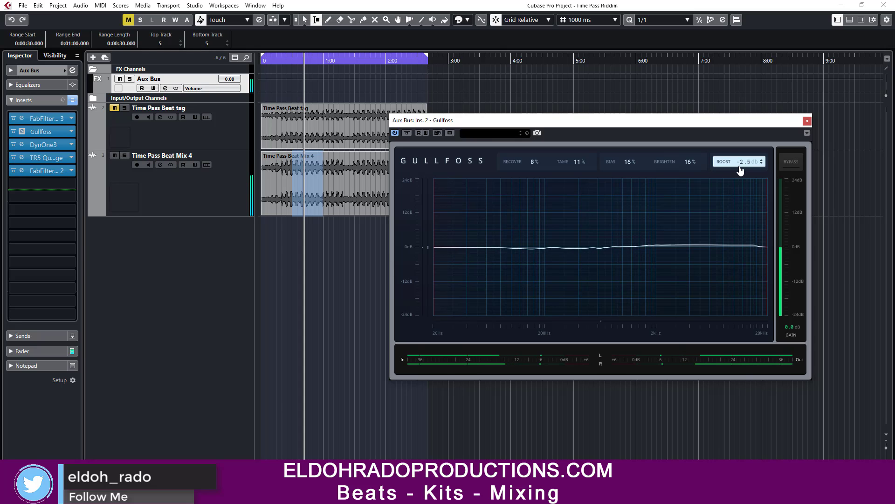
{"action": "left_click_drag", "start_coordinate": [741, 168], "coordinate": [741, 176]}
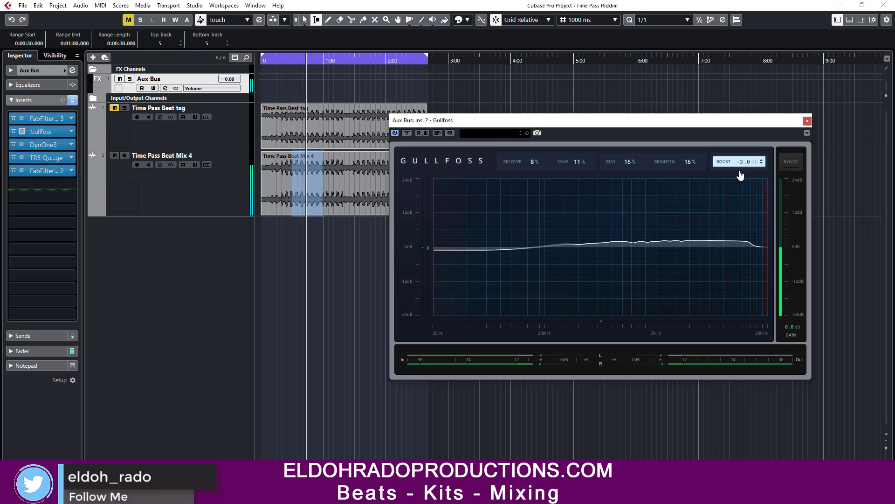
{"action": "left_click", "coordinate": [787, 162]}
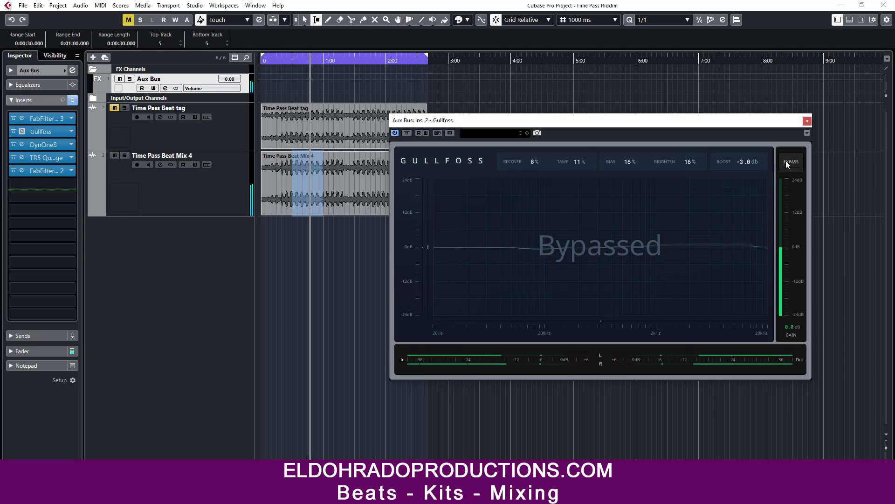
{"action": "left_click", "coordinate": [787, 163]}
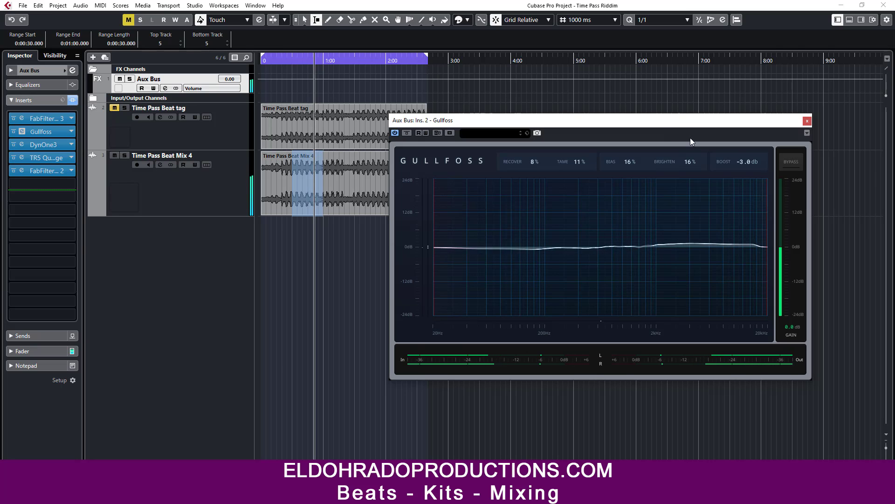
{"action": "left_click", "coordinate": [790, 162]}
{"action": "left_click", "coordinate": [790, 163]}
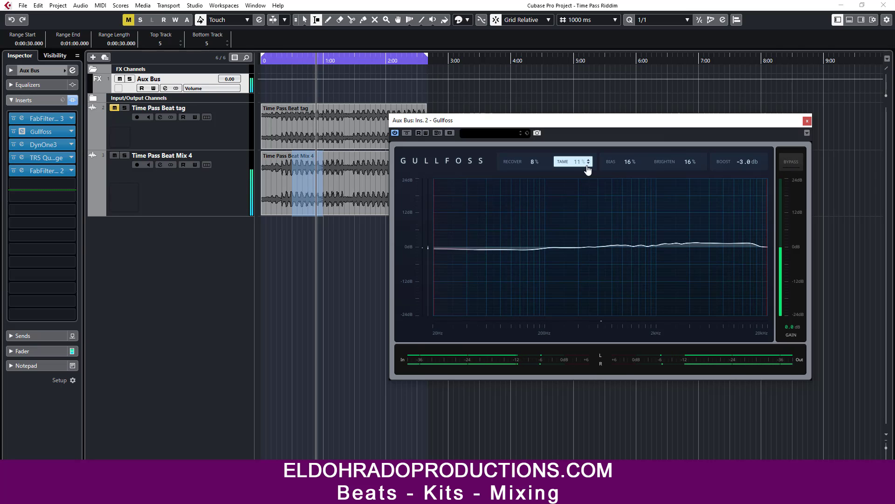
Set Gullfoss's Recover to 14% and Tame to 21% while listening, and stop playback.
{"action": "mouse_move", "coordinate": [580, 164]}
{"action": "left_mouse_down"}
{"action": "mouse_move", "coordinate": [532, 163]}
{"action": "mouse_move", "coordinate": [574, 162]}
{"action": "left_mouse_up"}
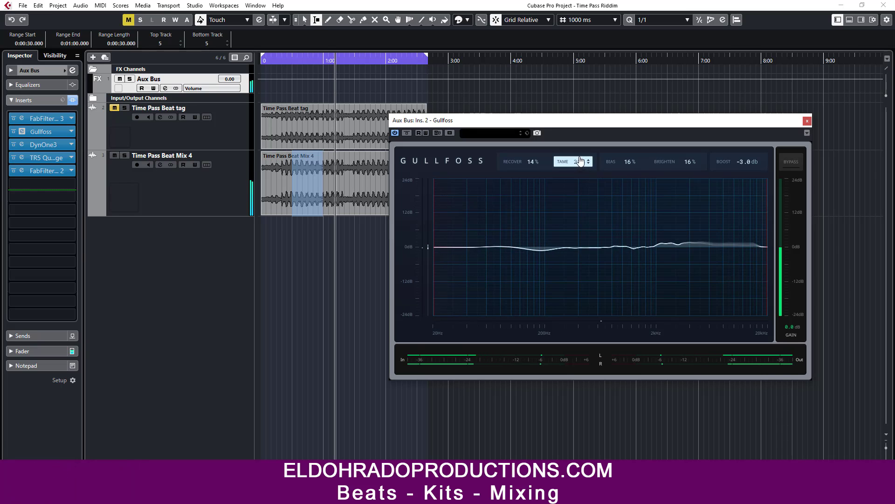
{"action": "mouse_move", "coordinate": [579, 165]}
{"action": "left_mouse_down"}
{"action": "mouse_move", "coordinate": [584, 145]}
{"action": "mouse_move", "coordinate": [582, 161]}
{"action": "left_mouse_up"}
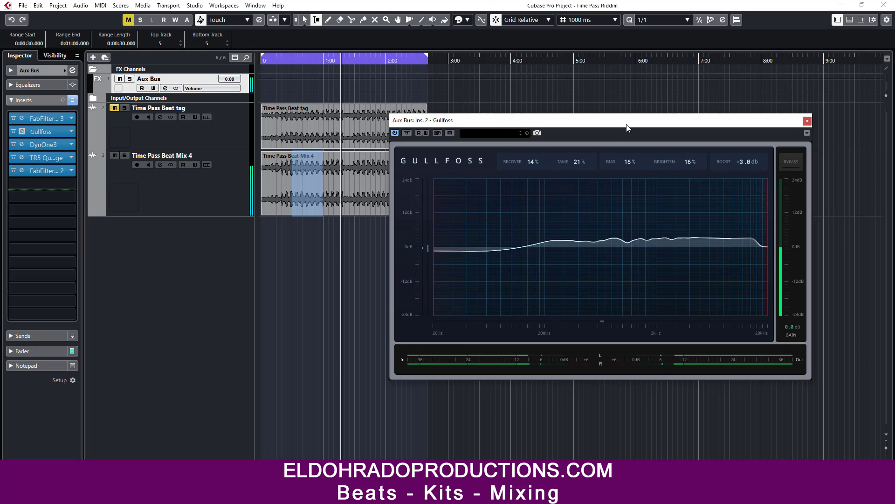
{"action": "mouse_move", "coordinate": [604, 126]}
{"action": "left_mouse_down"}
{"action": "mouse_move", "coordinate": [586, 131]}
{"action": "mouse_move", "coordinate": [600, 120]}
{"action": "left_mouse_up"}
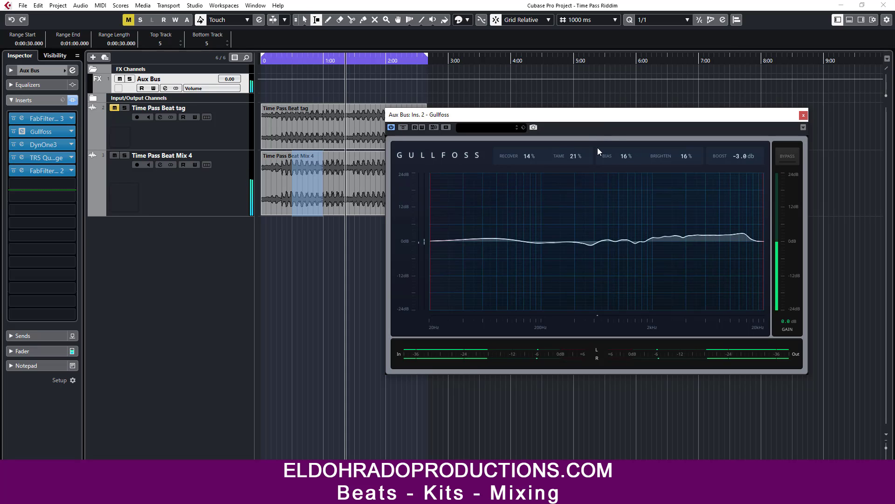
{"action": "key", "text": "space"}
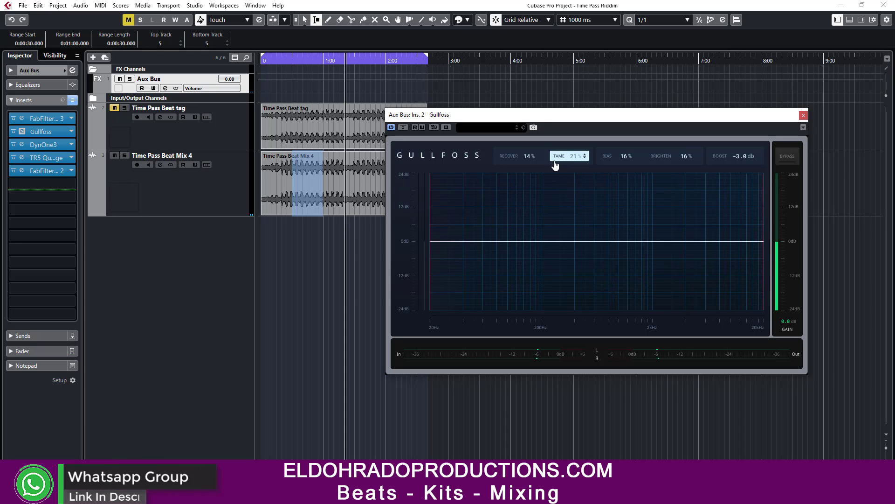
Reduce Gullfoss's Tame to 15% and Brighten to 10%.
{"action": "mouse_move", "coordinate": [431, 252]}
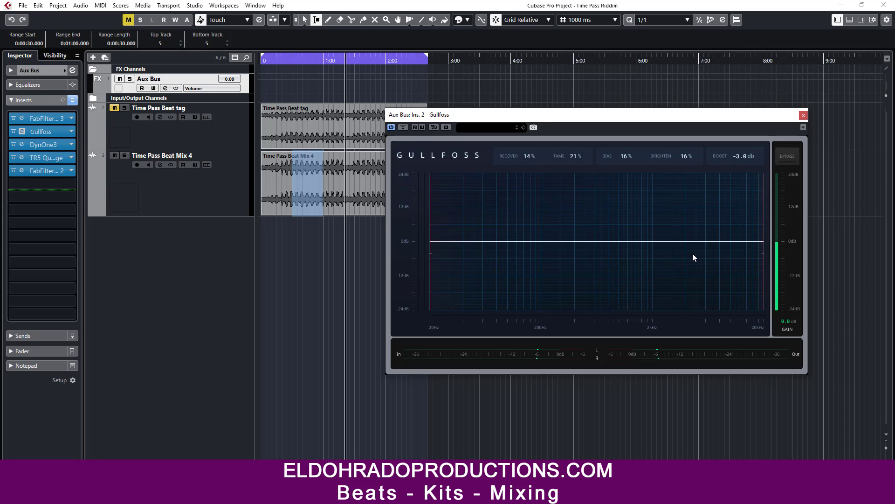
{"action": "left_click_drag", "start_coordinate": [573, 158], "coordinate": [573, 164]}
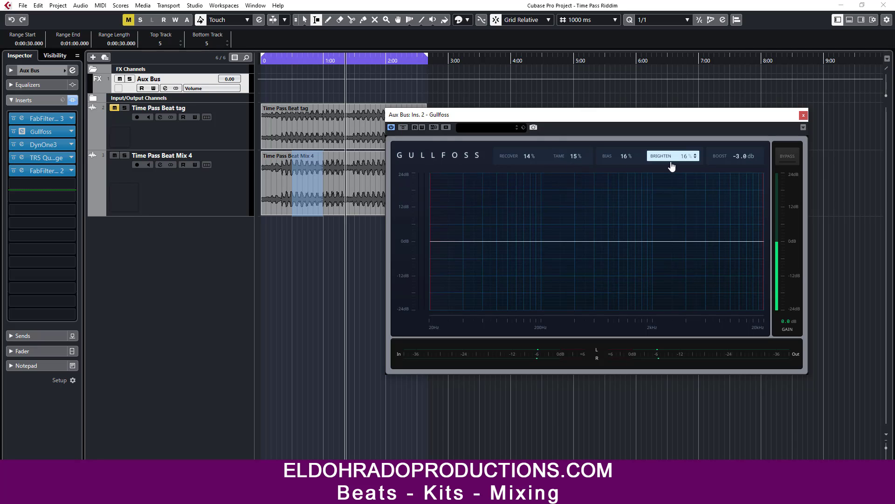
{"action": "left_click_drag", "start_coordinate": [684, 160], "coordinate": [685, 166]}
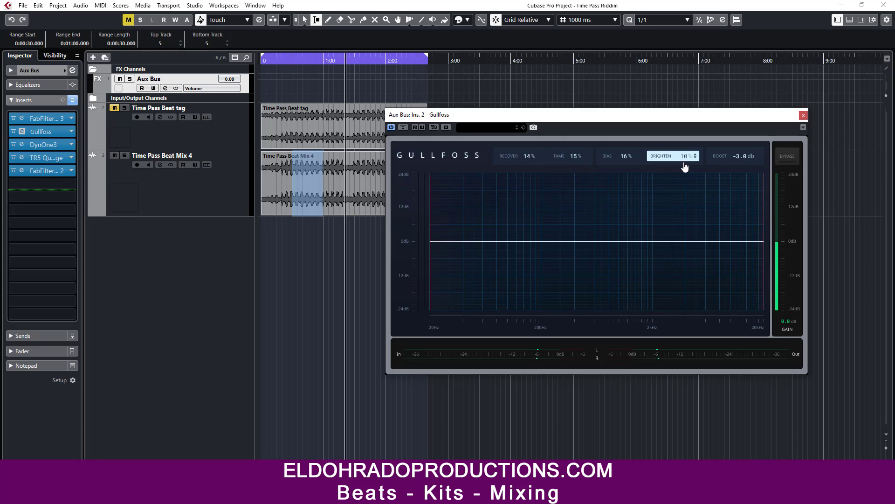